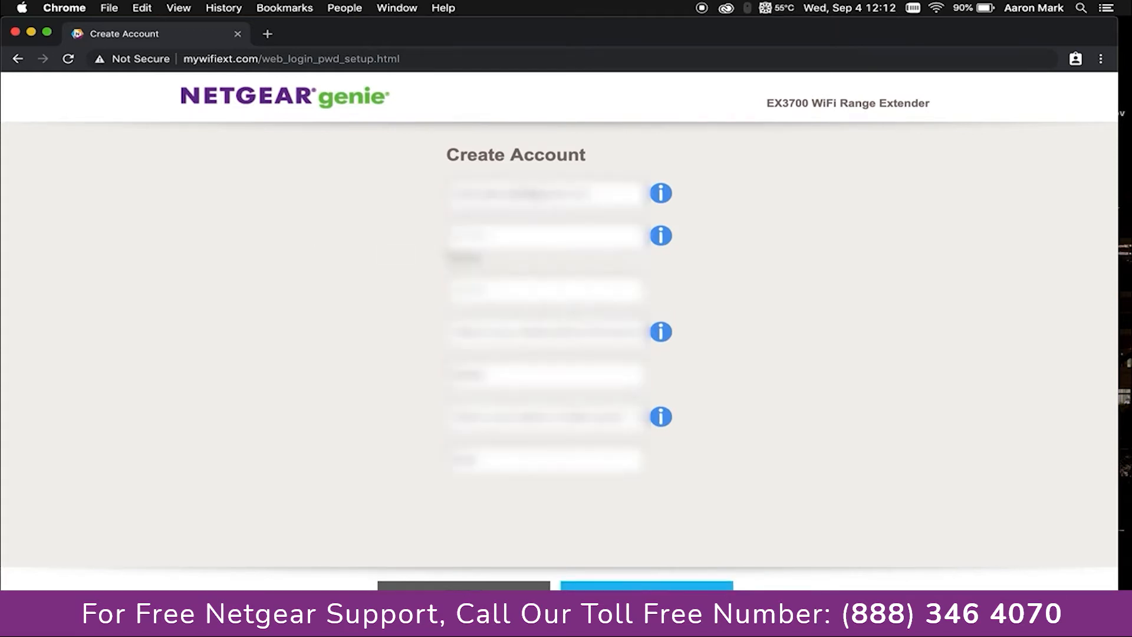
Submit the new account details and choose to use the extender as an access point
{"action": "left_click", "coordinate": [647, 600]}
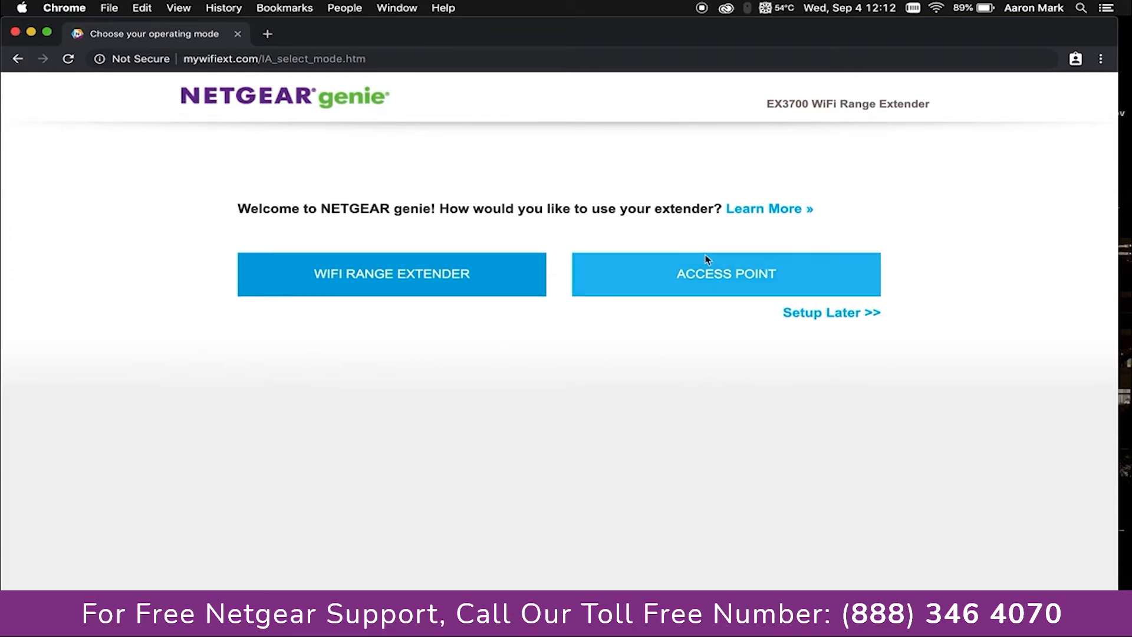
{"action": "left_click", "coordinate": [737, 281]}
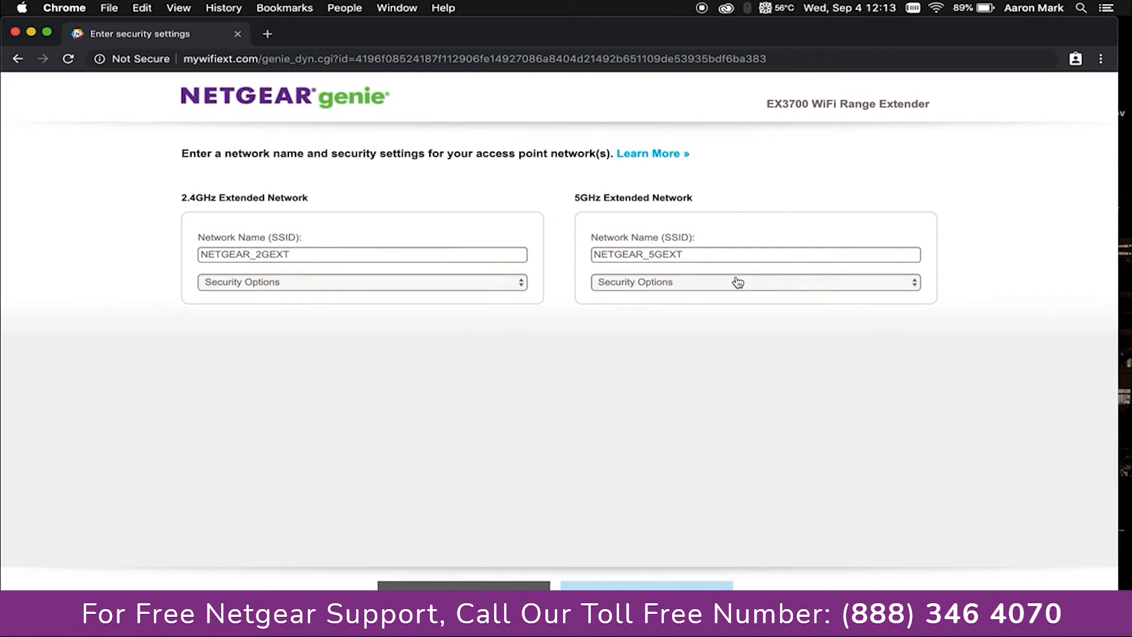
Rename the 2.4GHz network to 'Demo 2.4' and the 5GHz network to 'Demo 5'
{"action": "left_click", "coordinate": [306, 254]}
{"action": "key", "text": "BackSpace"}
{"action": "key", "text": "BackSpace"}
{"action": "key", "text": "BackSpace"}
{"action": "key", "text": "BackSpace"}
{"action": "key", "text": "BackSpace"}
{"action": "key", "text": "BackSpace"}
{"action": "key", "text": "BackSpace"}
{"action": "key", "text": "BackSpace"}
{"action": "key", "text": "BackSpace"}
{"action": "key", "text": "BackSpace"}
{"action": "key", "text": "BackSpace"}
{"action": "key", "text": "BackSpace"}
{"action": "key", "text": "BackSpace"}
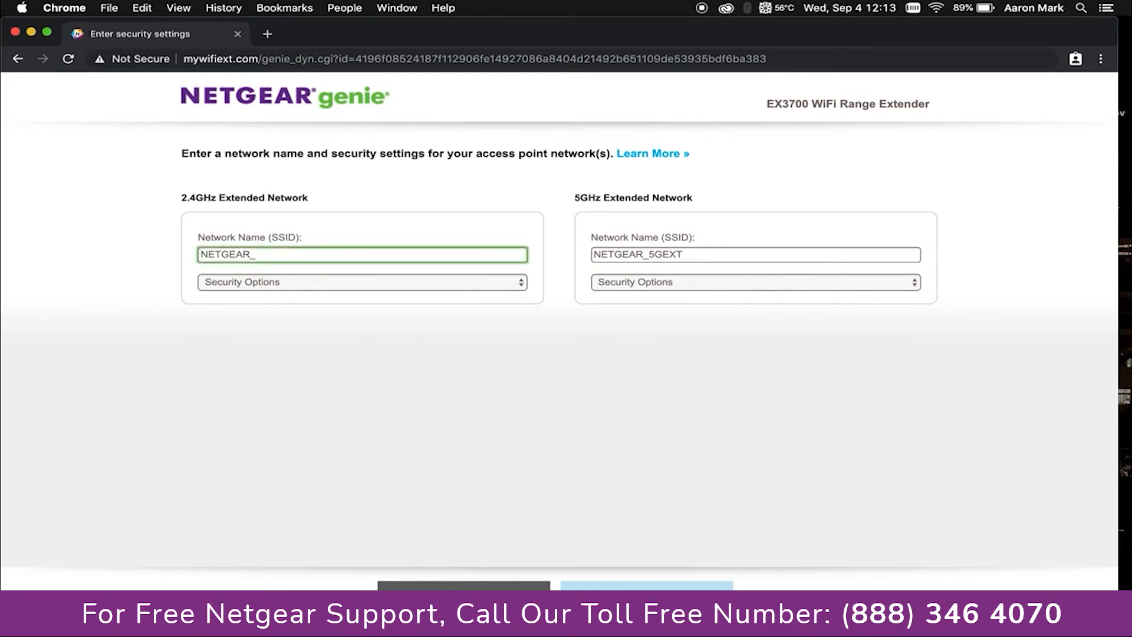
{"action": "type", "text": "Demo 2.4"}
{"action": "double_click", "coordinate": [703, 254]}
{"action": "type", "text": "Demo 5g"}
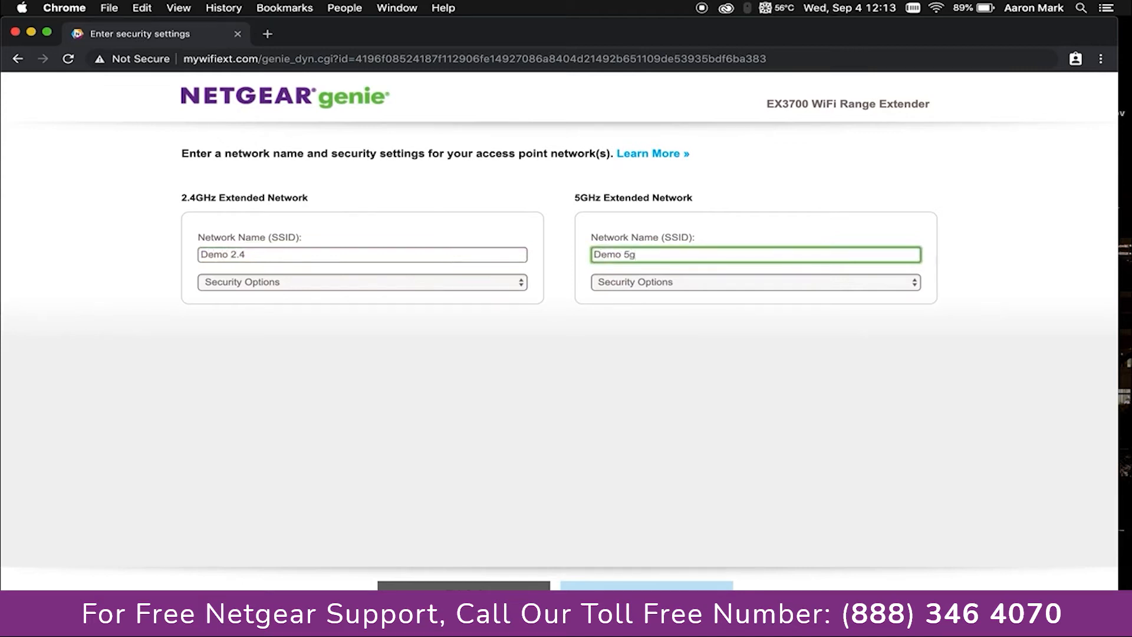
{"action": "key", "text": "BackSpace"}
{"action": "left_click", "coordinate": [349, 284]}
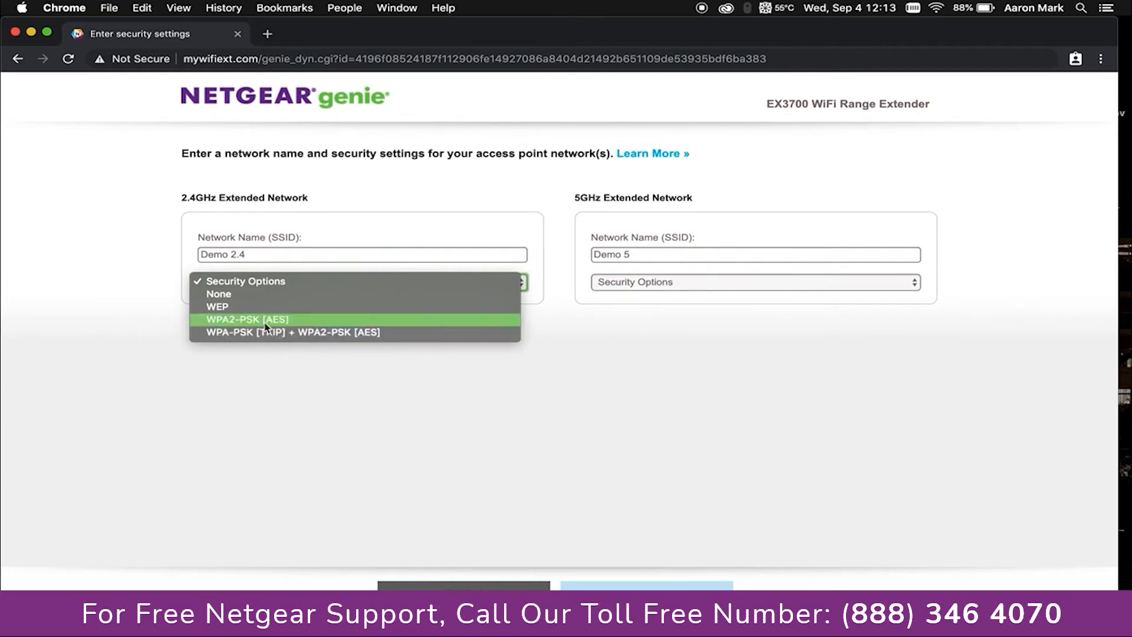
Set both the 2.4GHz and 5GHz networks to WPA2-PSK [AES] security
{"action": "left_click", "coordinate": [234, 324]}
{"action": "left_click", "coordinate": [622, 288]}
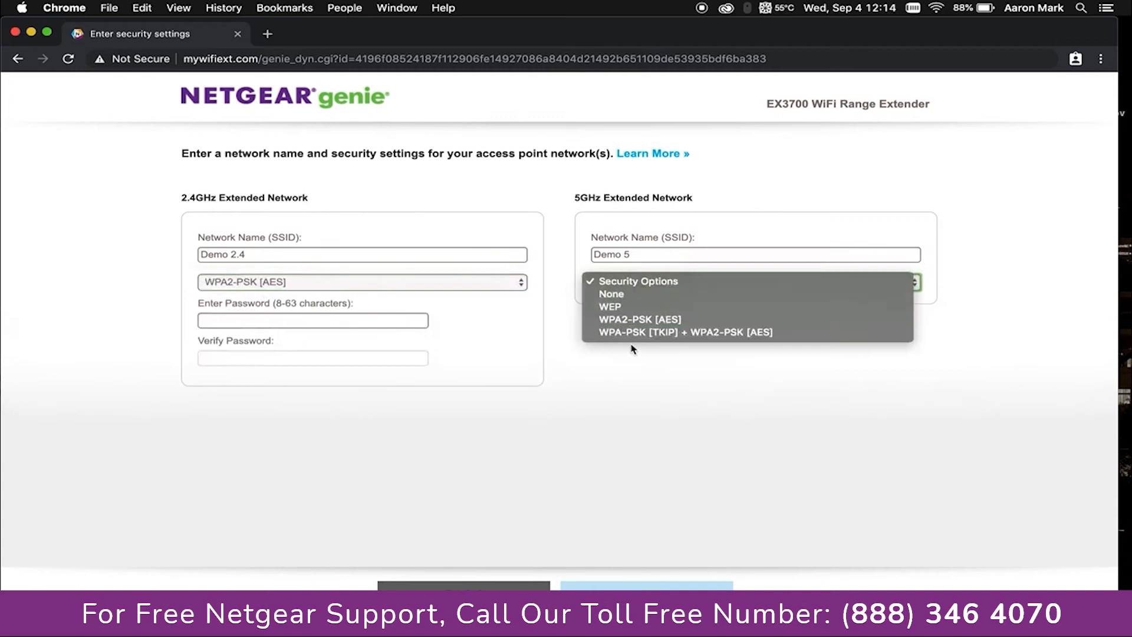
{"action": "left_click", "coordinate": [633, 319]}
Enter the network password and apply the access point settings
{"action": "left_click", "coordinate": [310, 322]}
{"action": "type", "text": "passwo"}
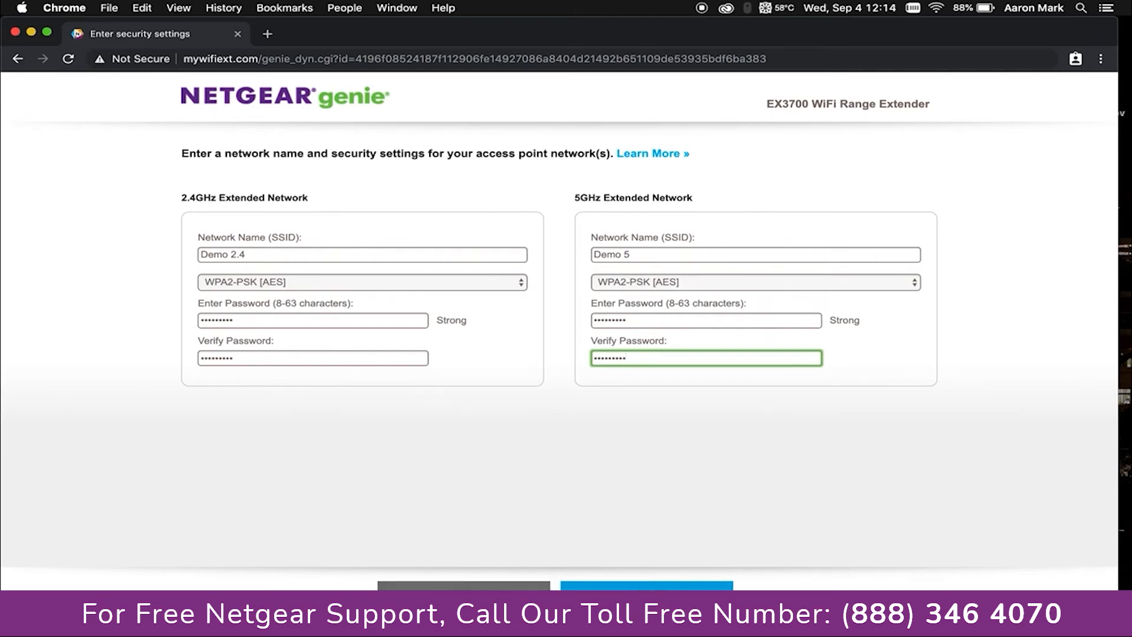
{"action": "left_click", "coordinate": [590, 586]}
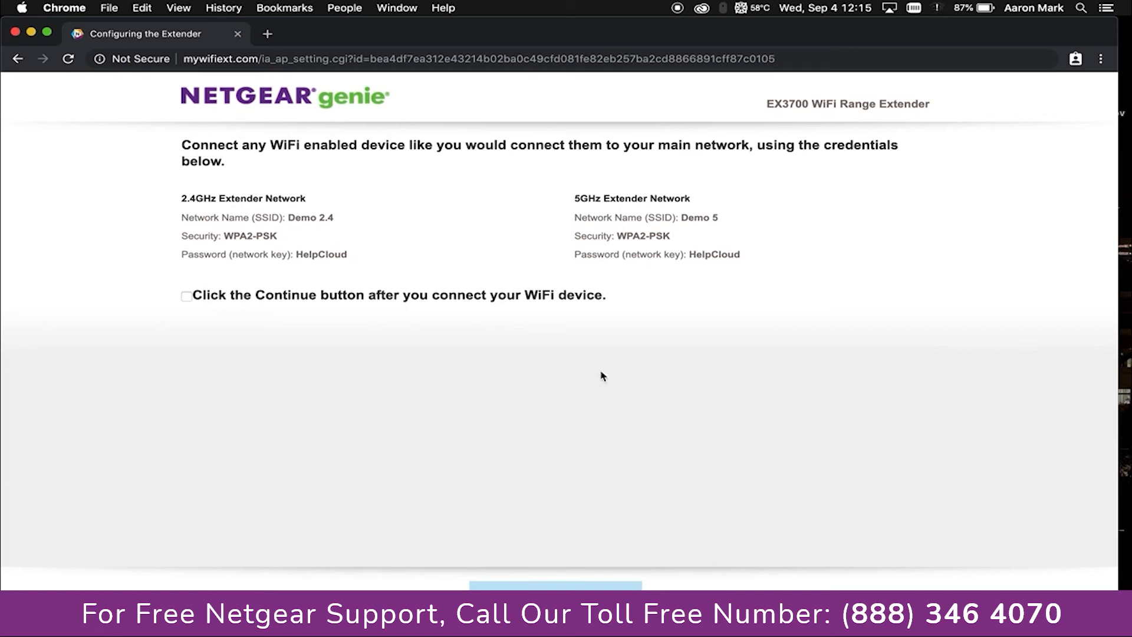
Show the list of available Wi-Fi networks from the macOS menu bar
{"action": "left_click", "coordinate": [938, 8]}
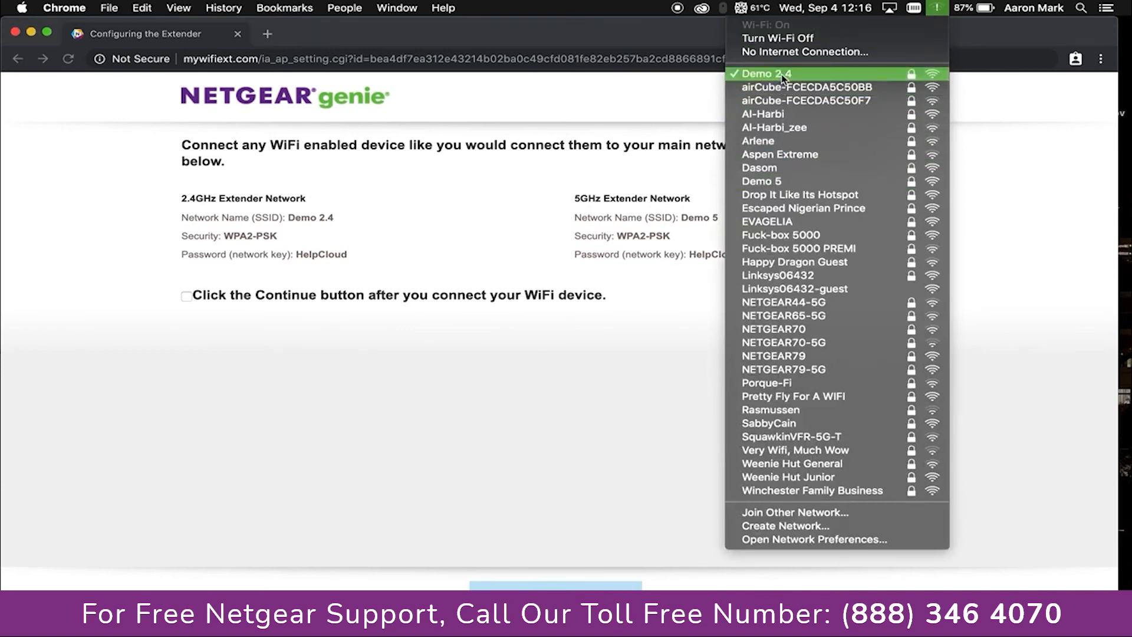
Join the Mac to the Demo 5 Wi-Fi network using its password
{"action": "left_click", "coordinate": [762, 181]}
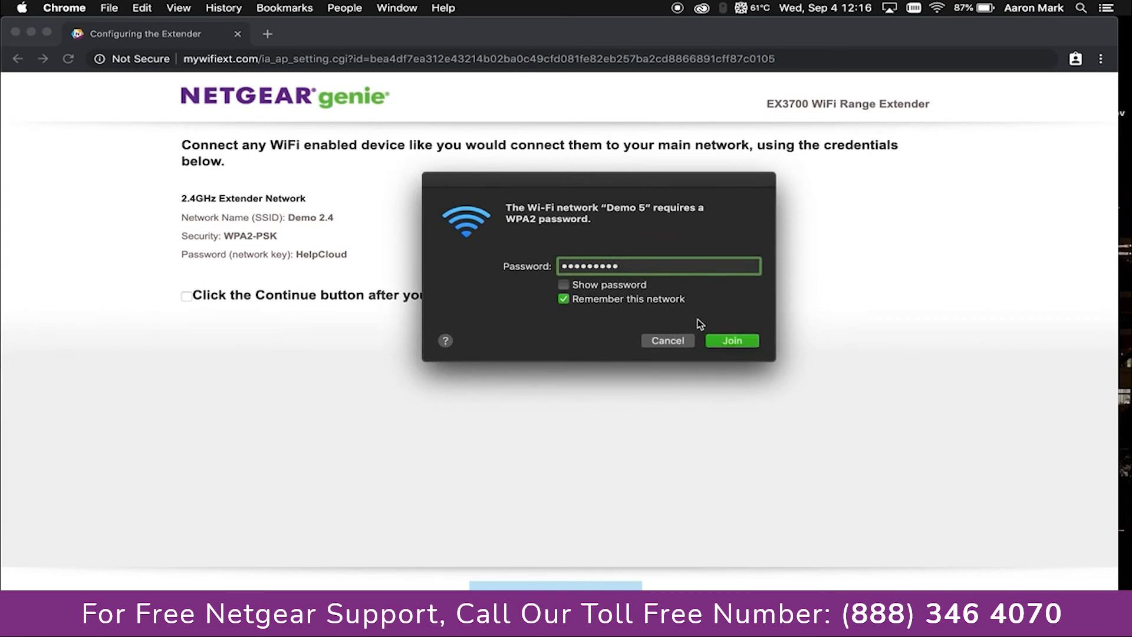
{"action": "left_click", "coordinate": [730, 343]}
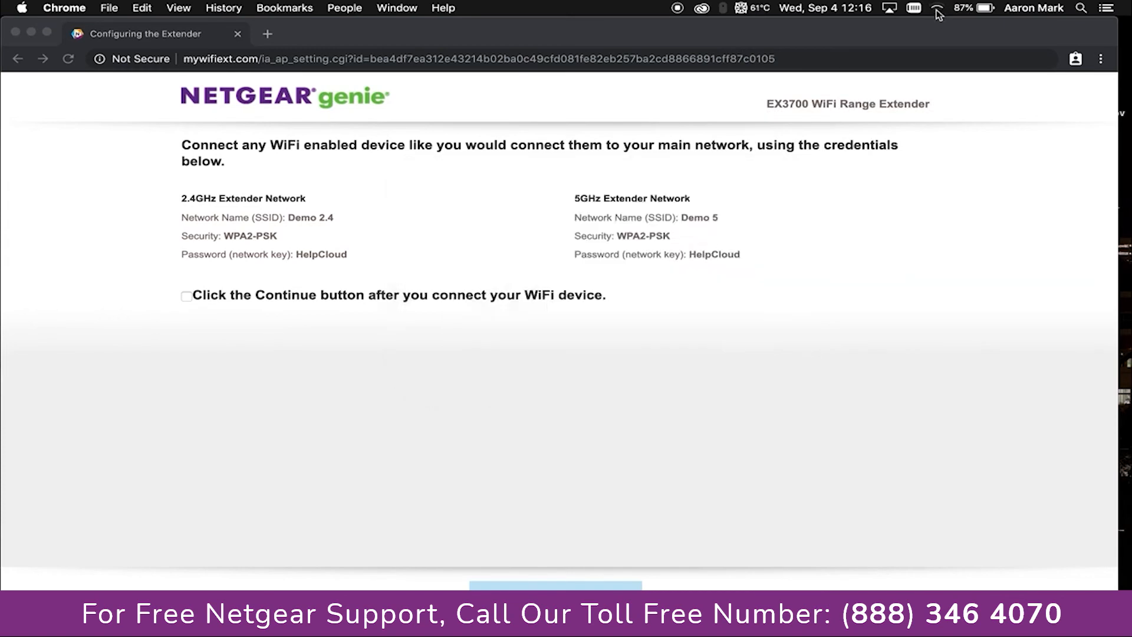
Confirm a Wi-Fi device is connected, then select the listed Demo 2.4 and Demo 5 credentials
{"action": "left_click", "coordinate": [198, 300]}
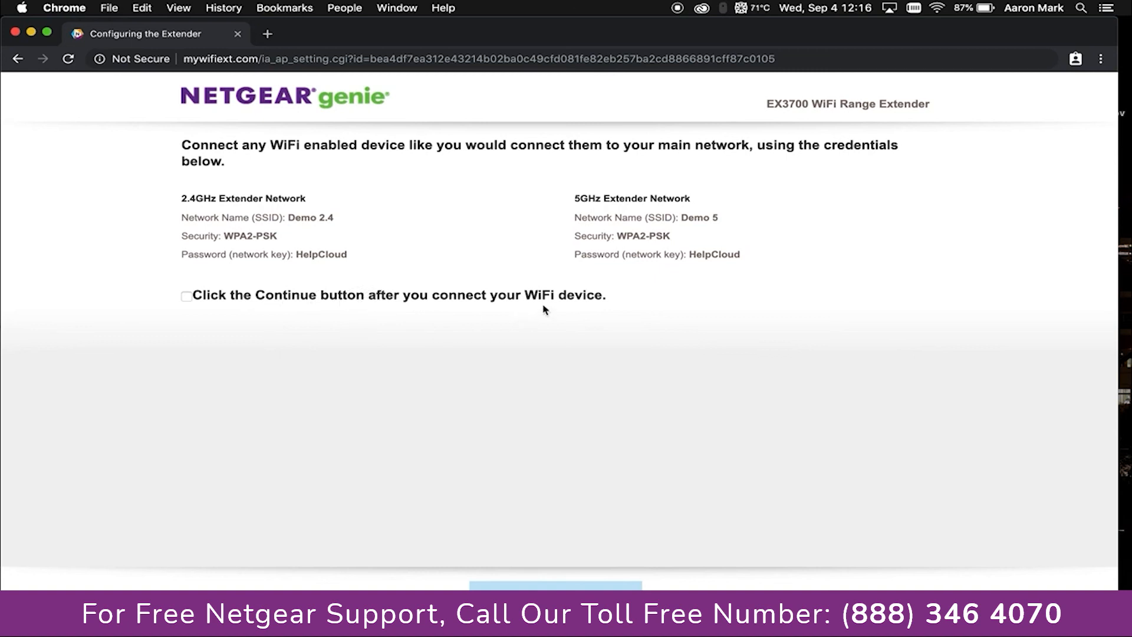
{"action": "left_click", "coordinate": [186, 298]}
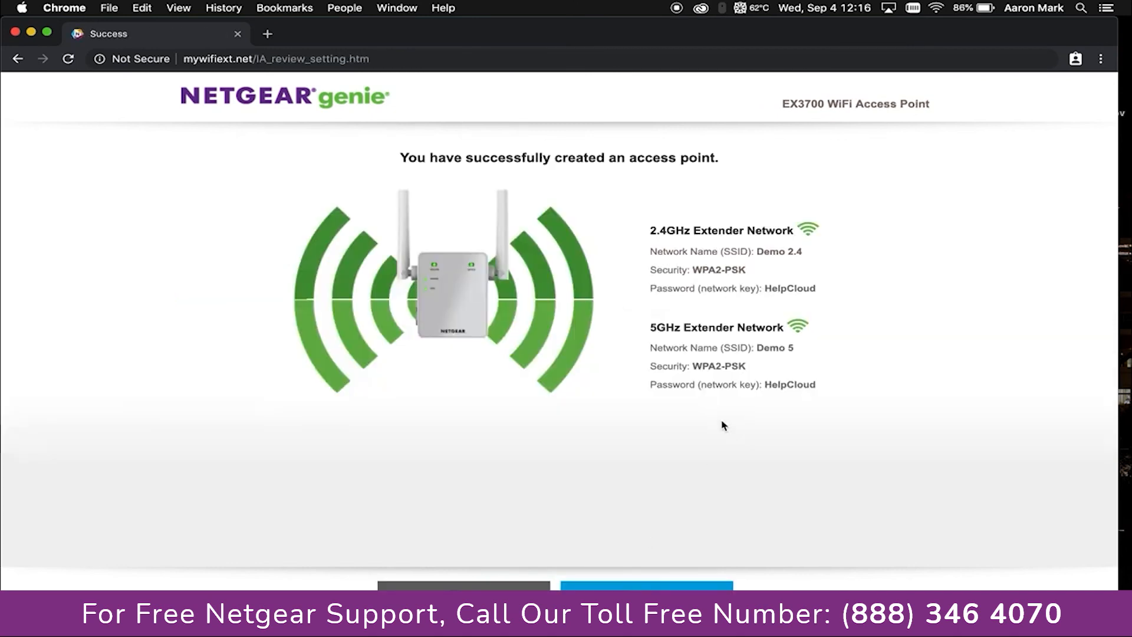
{"action": "left_click_drag", "start_coordinate": [821, 394], "coordinate": [646, 229]}
Continue past the access point success page and close the Register Product form
{"action": "left_click", "coordinate": [943, 262]}
{"action": "left_click", "coordinate": [708, 587]}
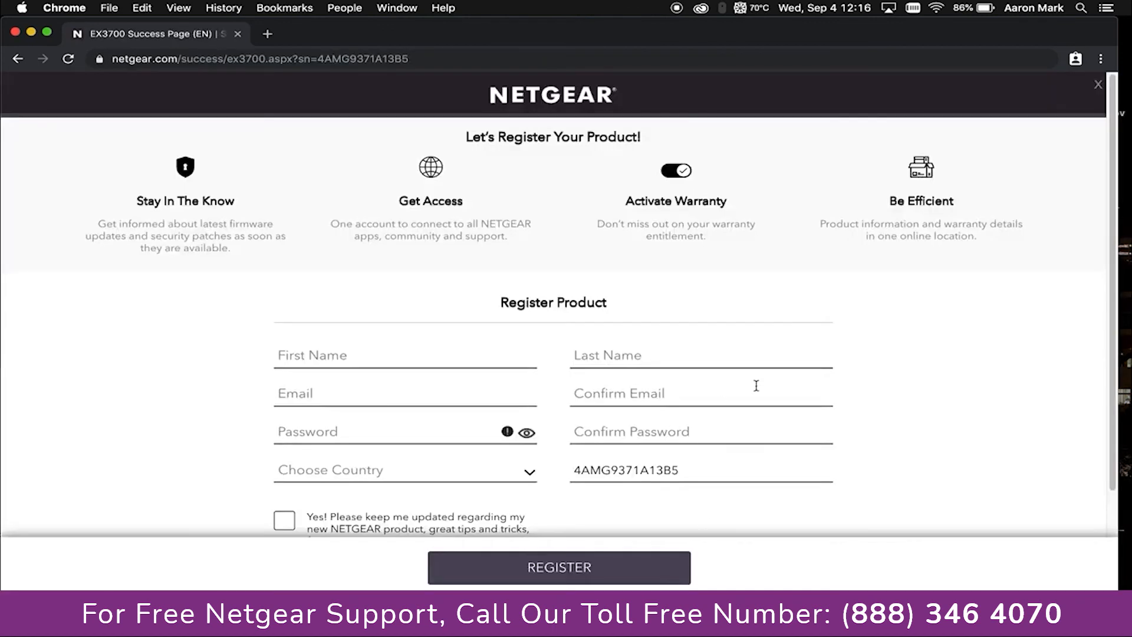
{"action": "left_click", "coordinate": [1101, 88]}
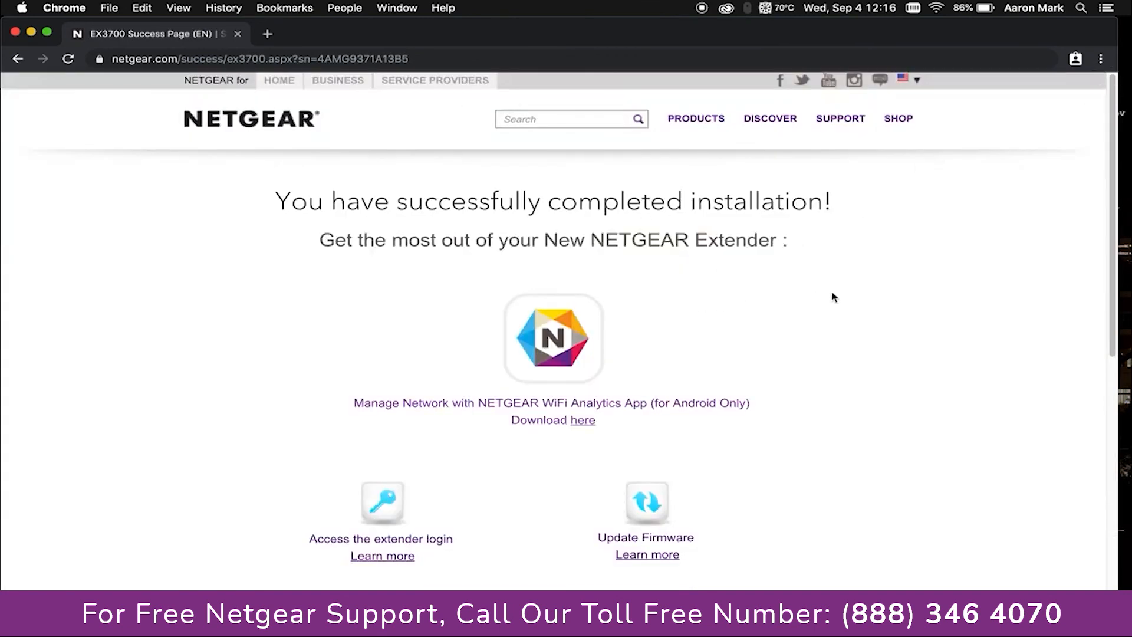